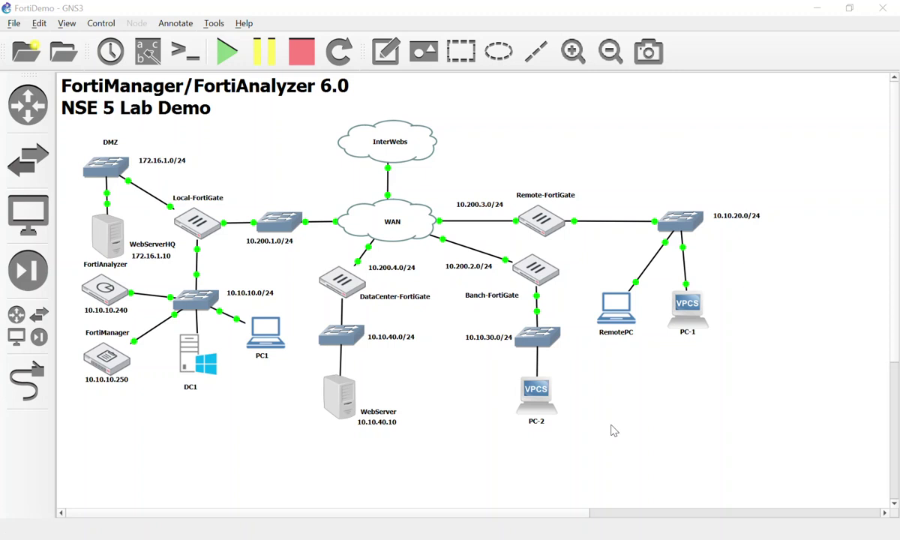
From PC1's console, open FortiManager's VPN Manager monitor showing six HQ IPsec tunnels up.
left_click(510, 153)
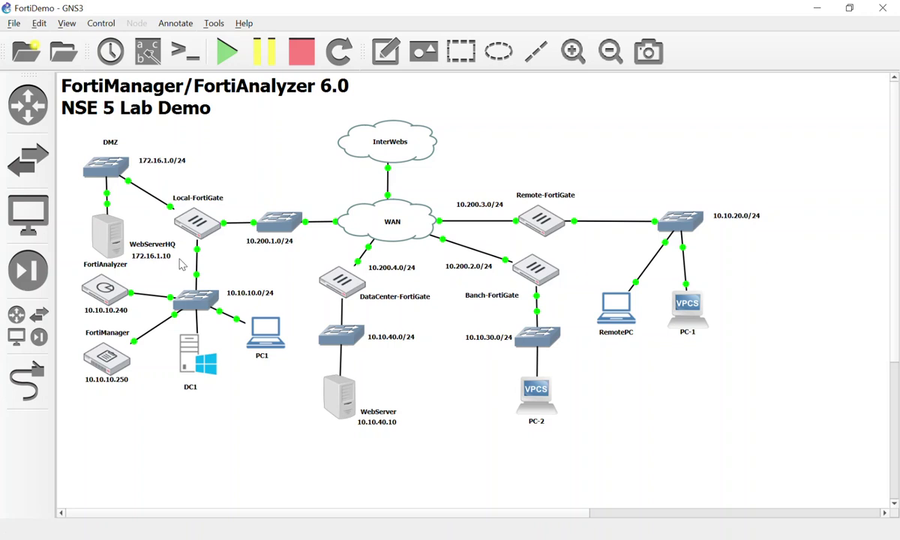
double_click(266, 332)
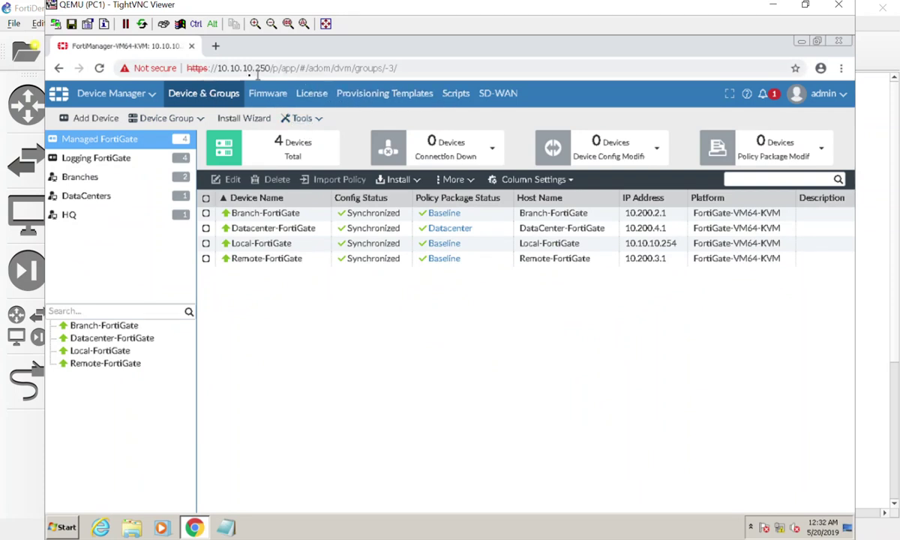
left_click(129, 94)
left_click(516, 162)
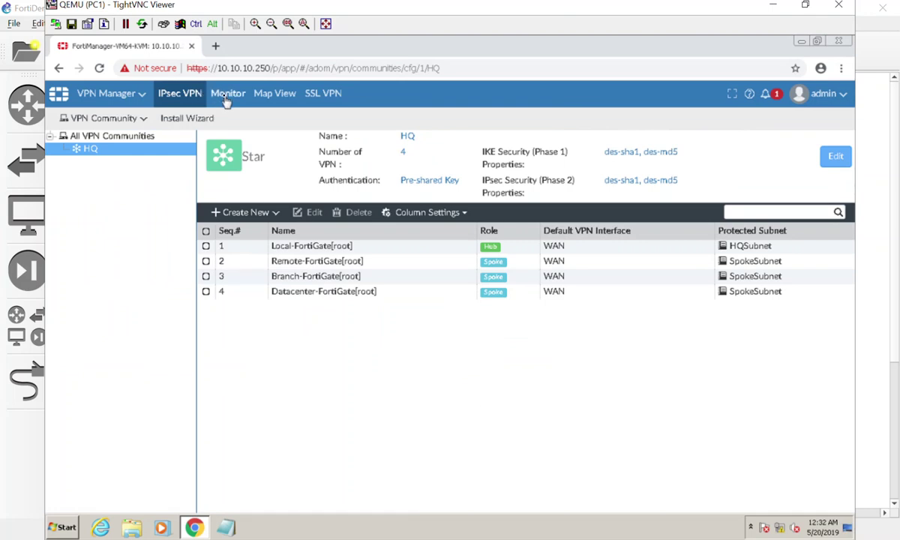
left_click(225, 96)
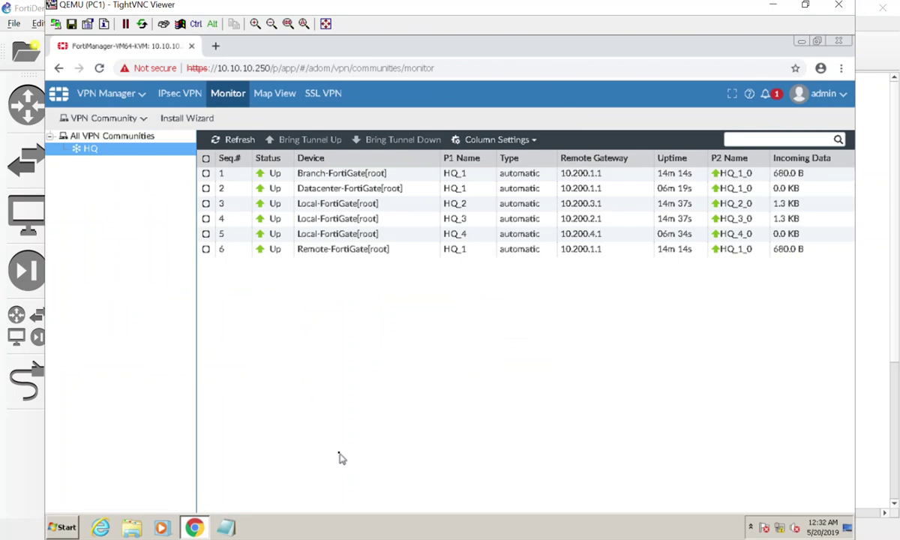
left_click(216, 46)
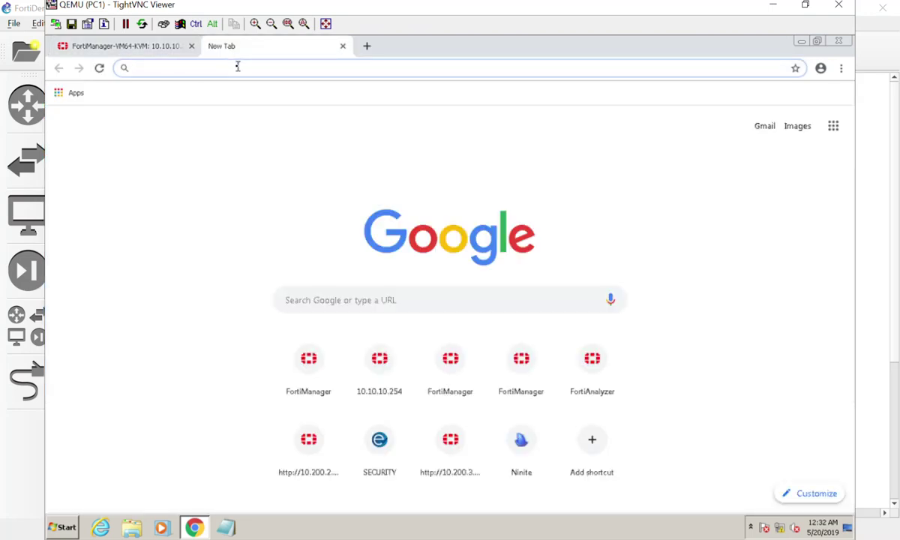
type("10")
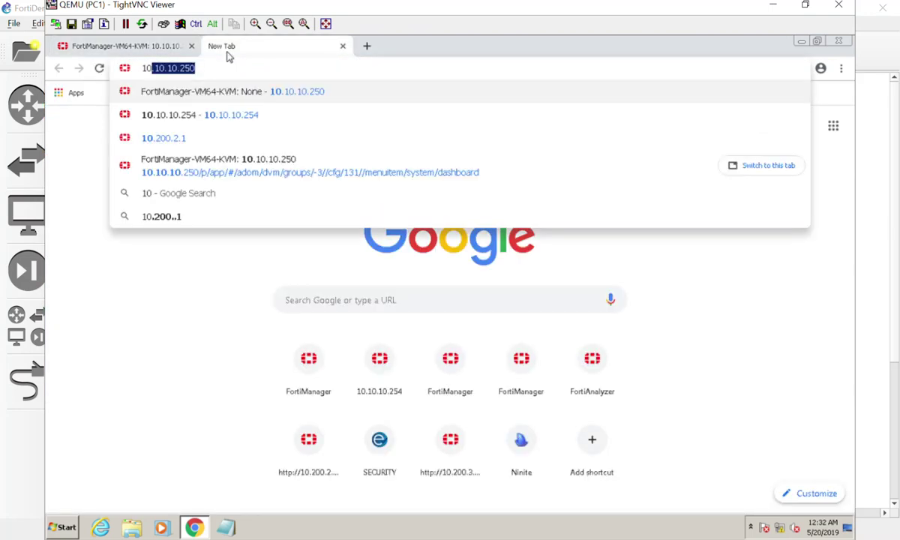
left_click(22, 9)
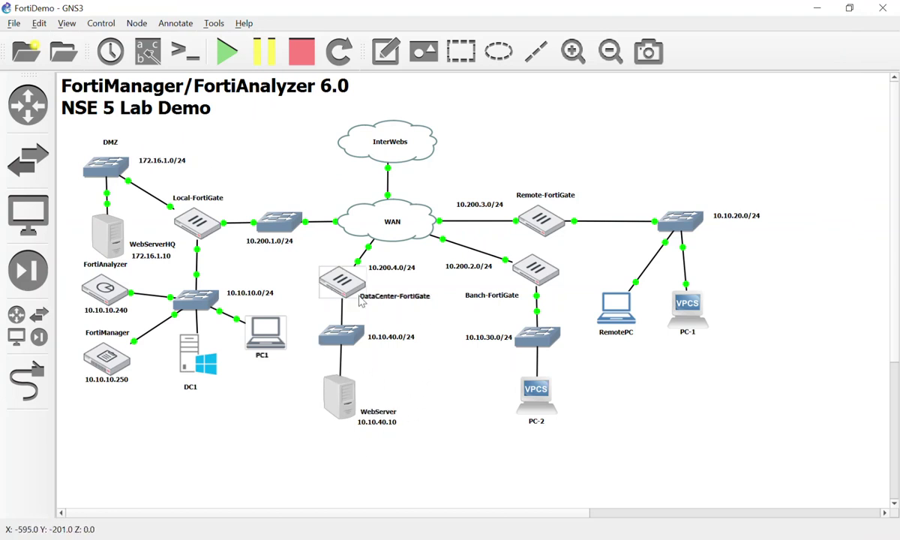
left_click_drag(34, 6, 109, 186)
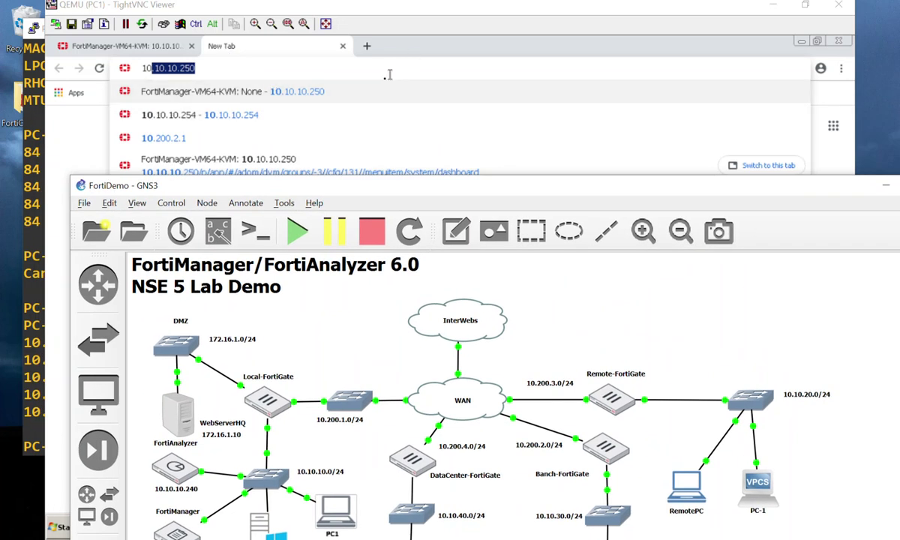
left_click(417, 54)
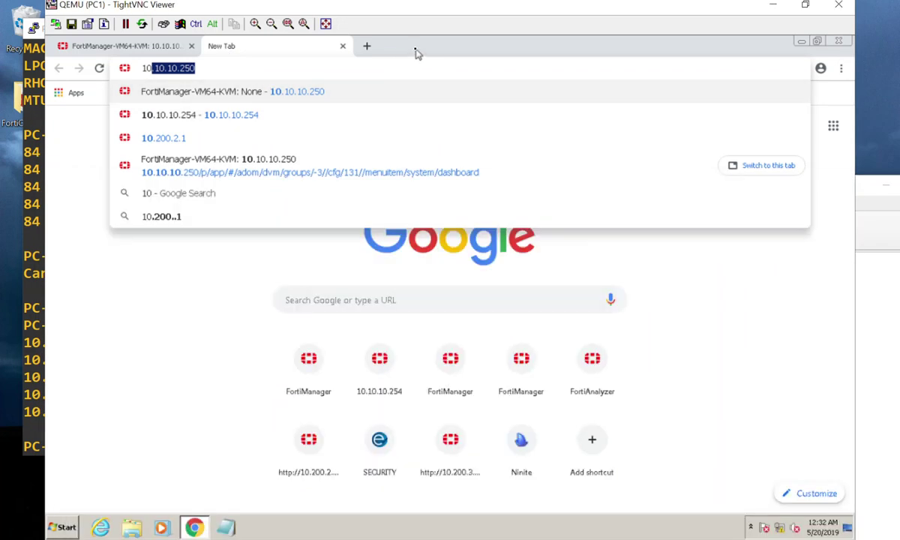
type("10")
key("Right")
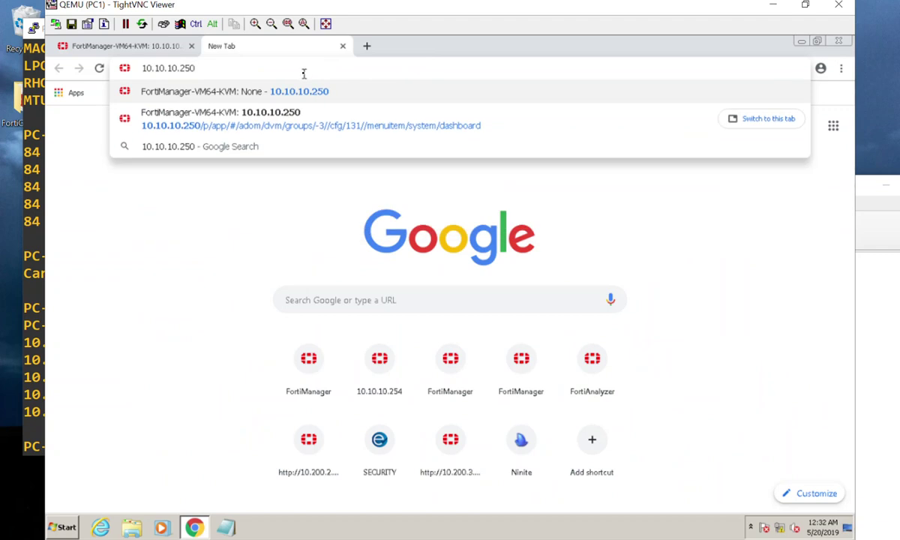
key("BackSpace")
key("BackSpace")
key("BackSpace")
key("BackSpace")
key("BackSpace")
key("BackSpace")
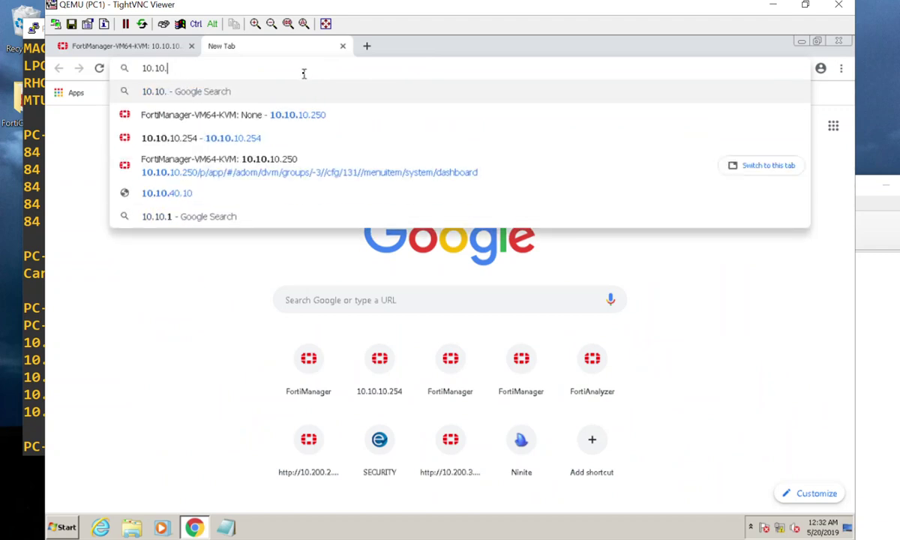
type("40.10")
key("Return")
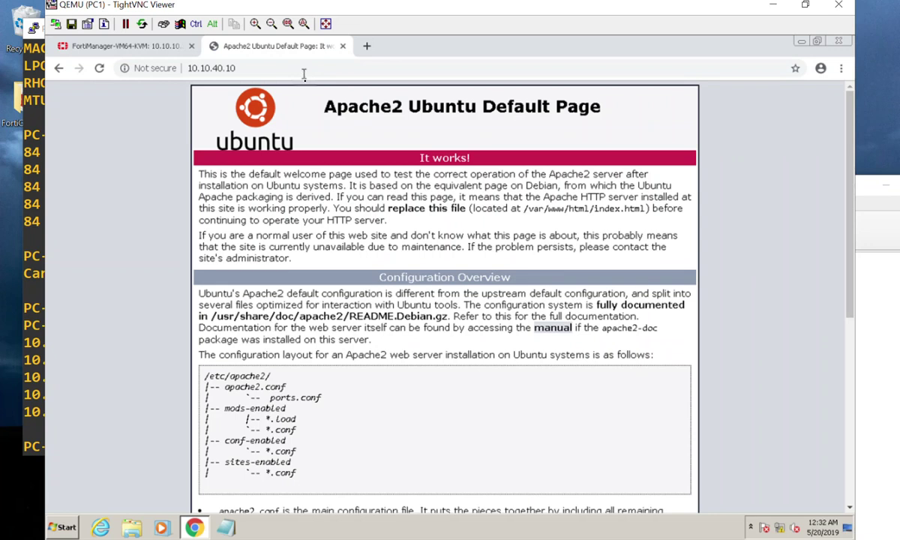
left_click(340, 46)
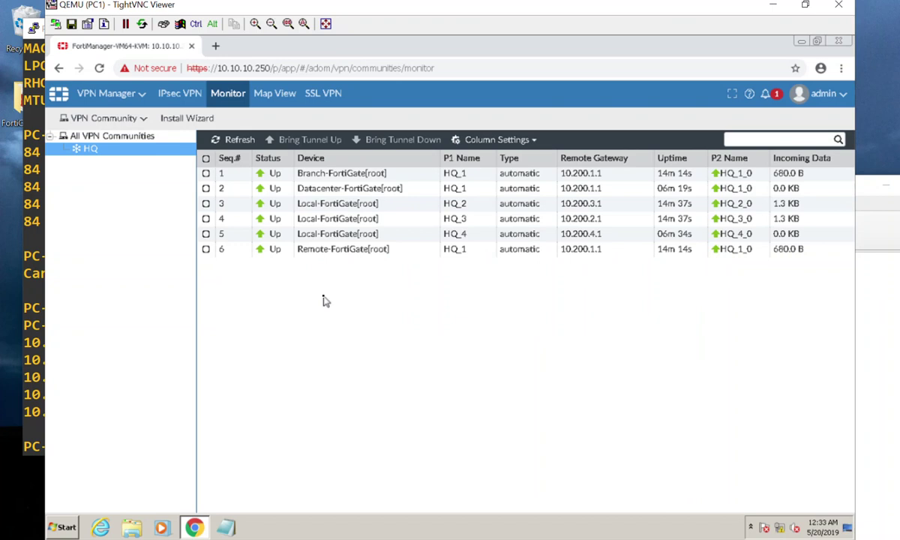
Show the IPv4 policies of the HQ > Baseline policy package in Policy & Objects.
left_click(117, 103)
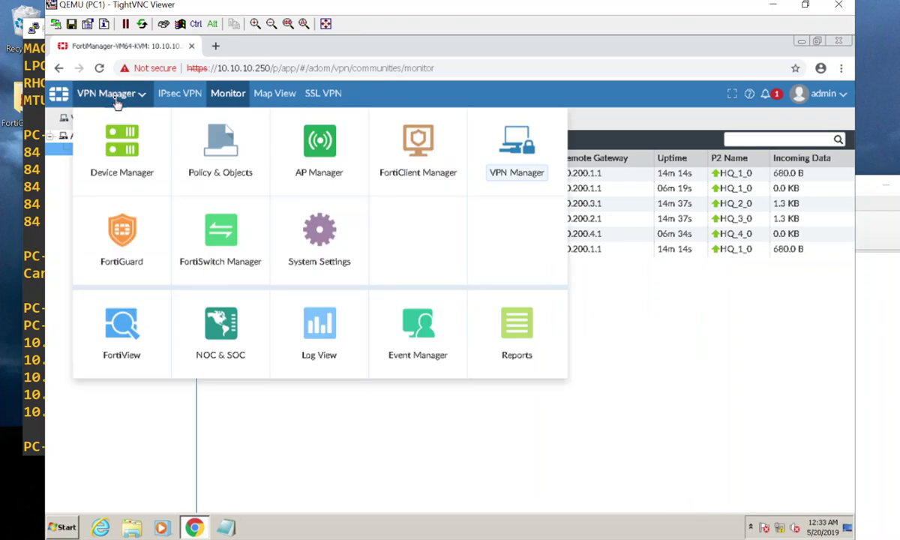
left_click(184, 133)
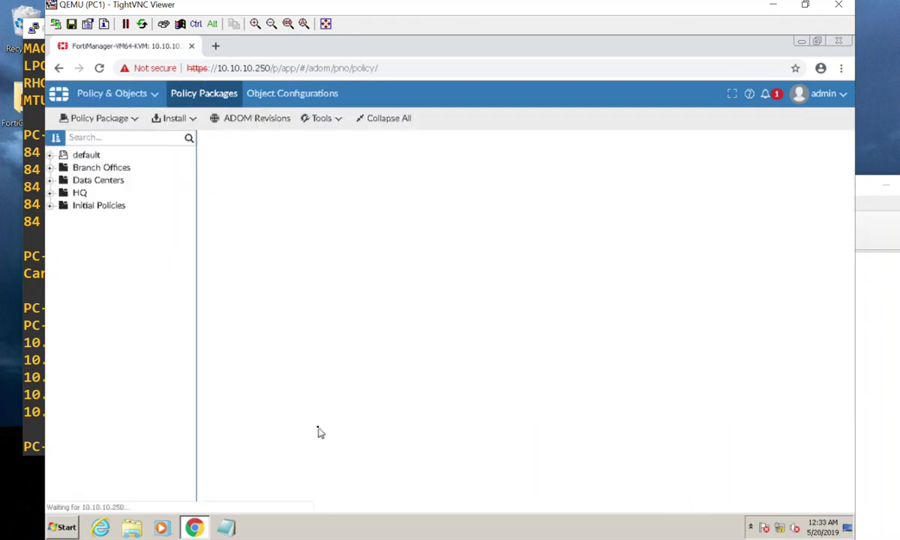
left_click(80, 230)
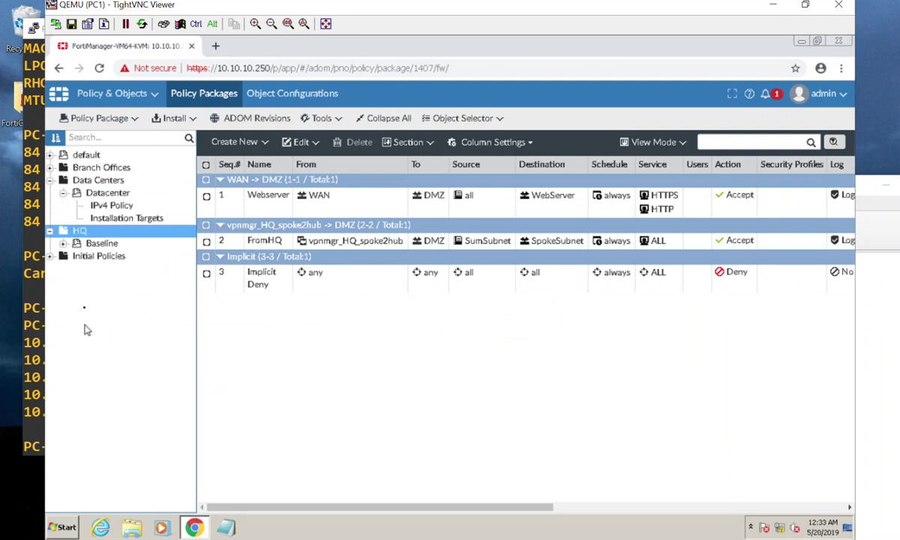
left_click(96, 245)
left_click(119, 256)
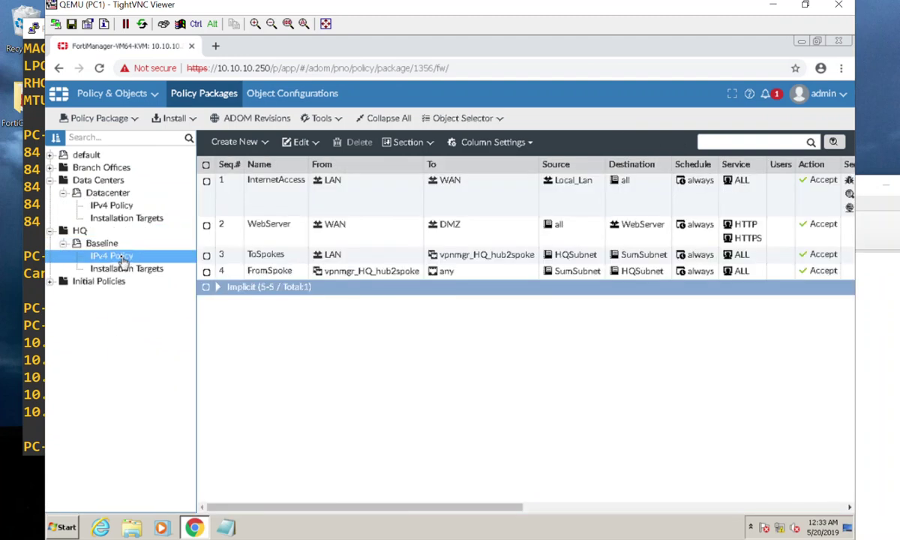
Create a policy named Spoke2Spoke with vpnmgr_HQ_hub2spoke as incoming and outgoing interface.
left_click(234, 142)
left_click(554, 169)
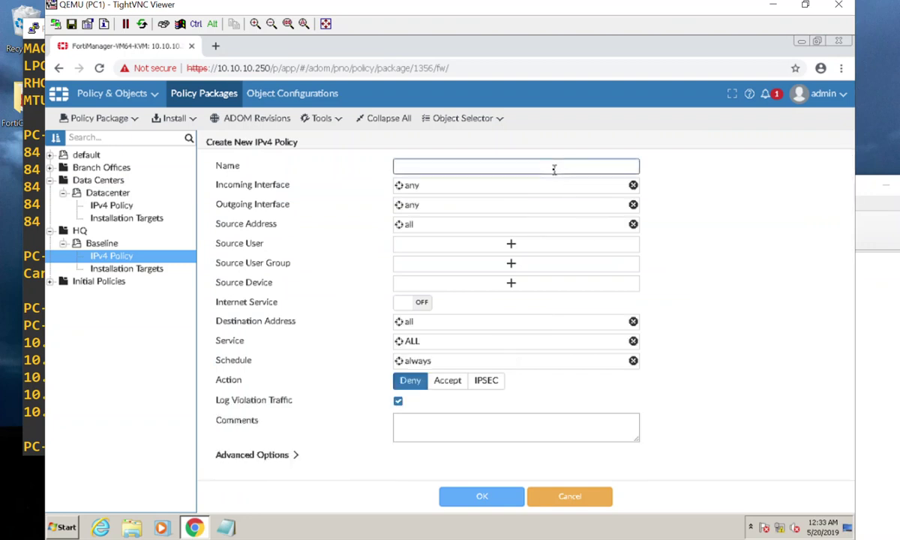
type("Spoke2Spoke")
left_click(554, 186)
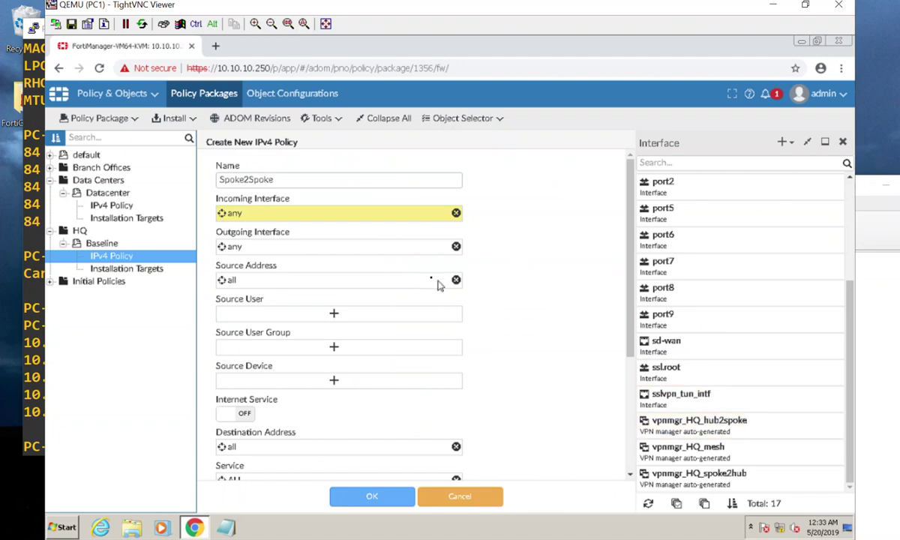
left_click(387, 253)
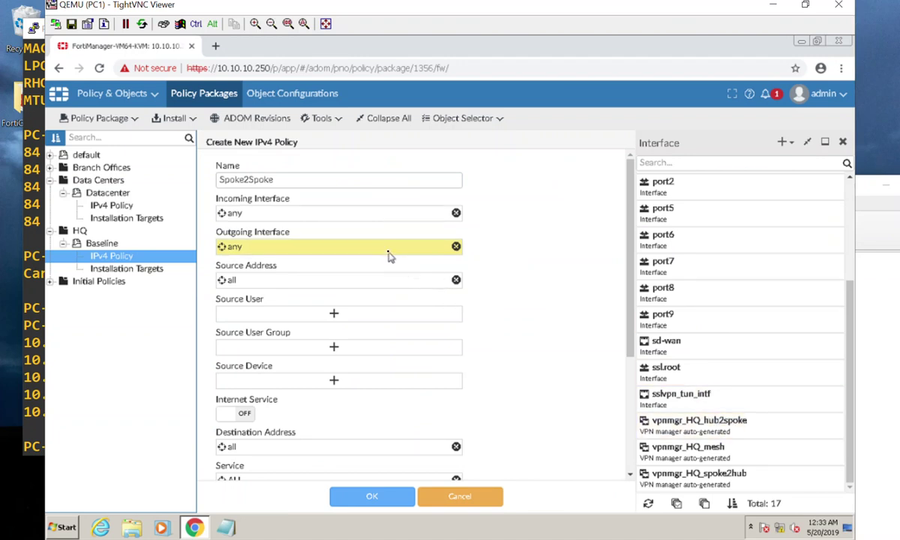
left_click(697, 421)
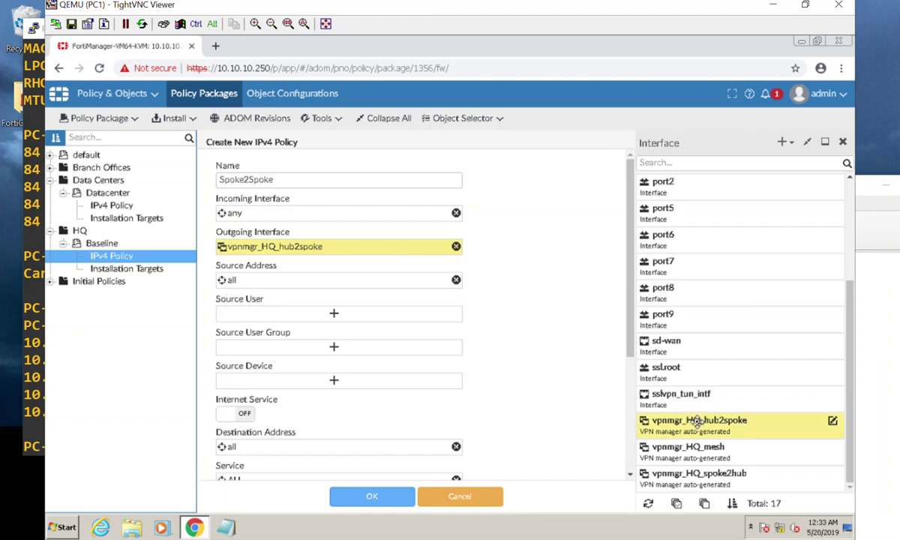
left_click(322, 211)
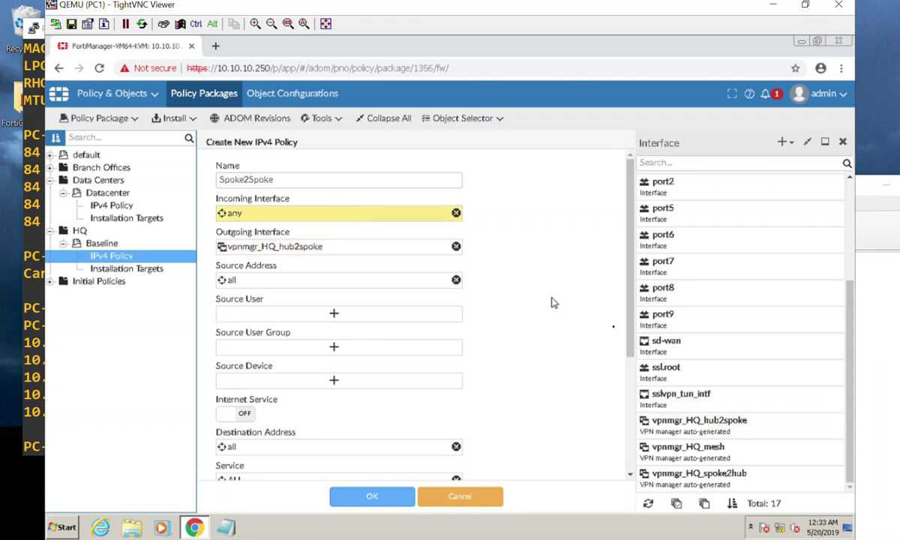
left_click(720, 421)
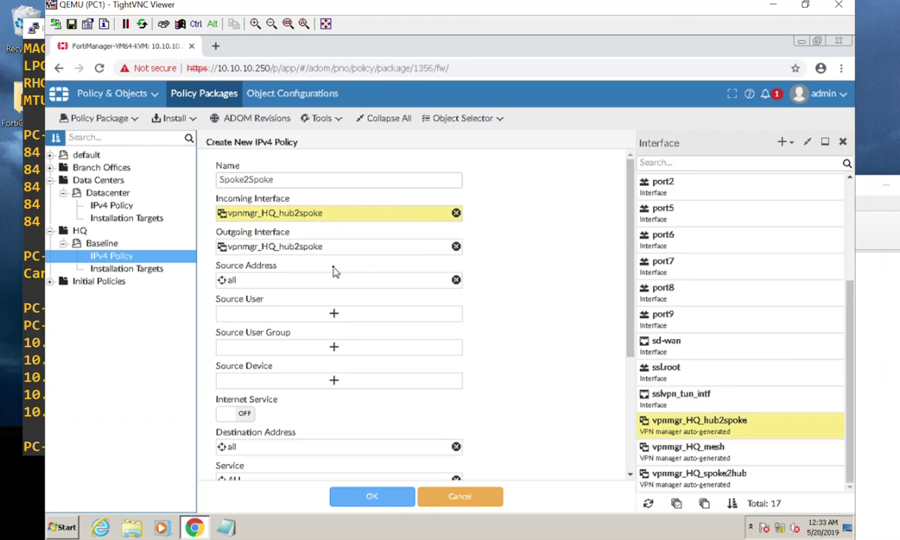
Set SumSubnet as source and destination, action Accept, and save the Spoke2Spoke policy.
left_click(308, 279)
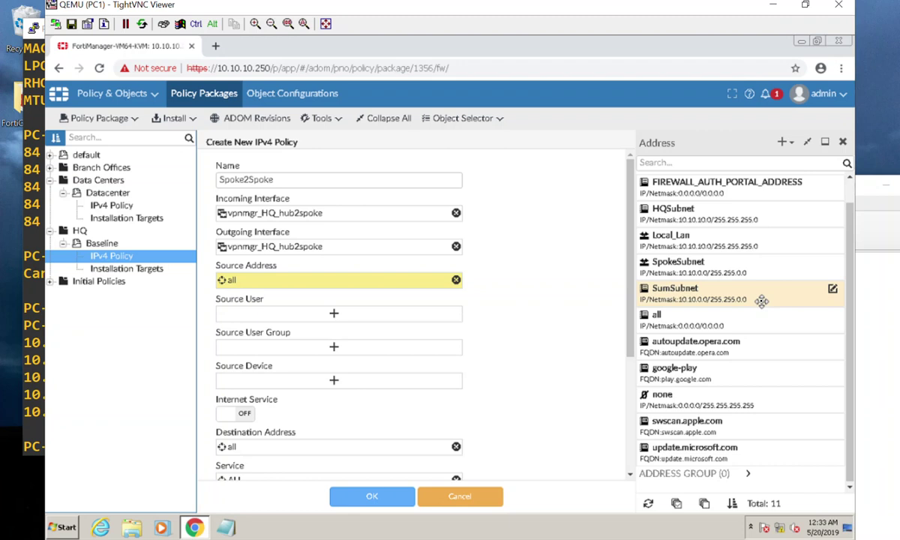
left_click(761, 300)
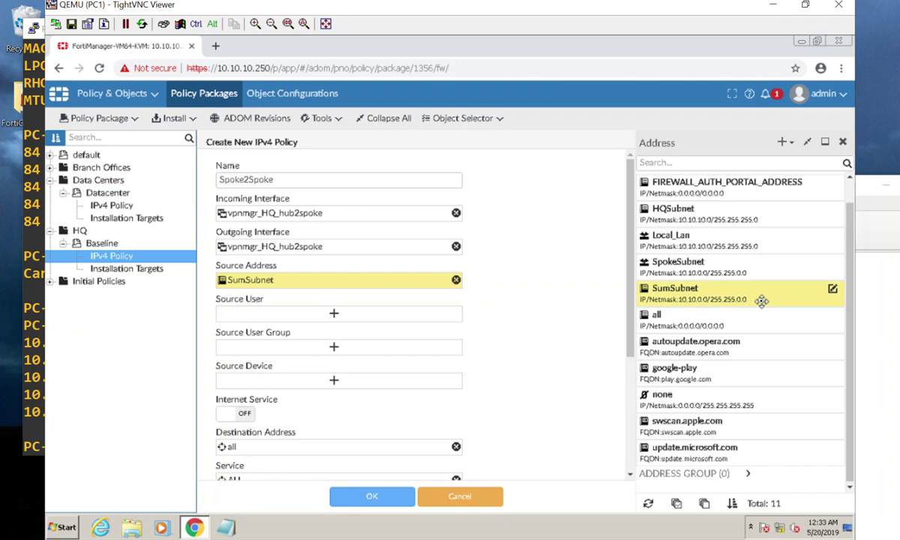
left_click(324, 431)
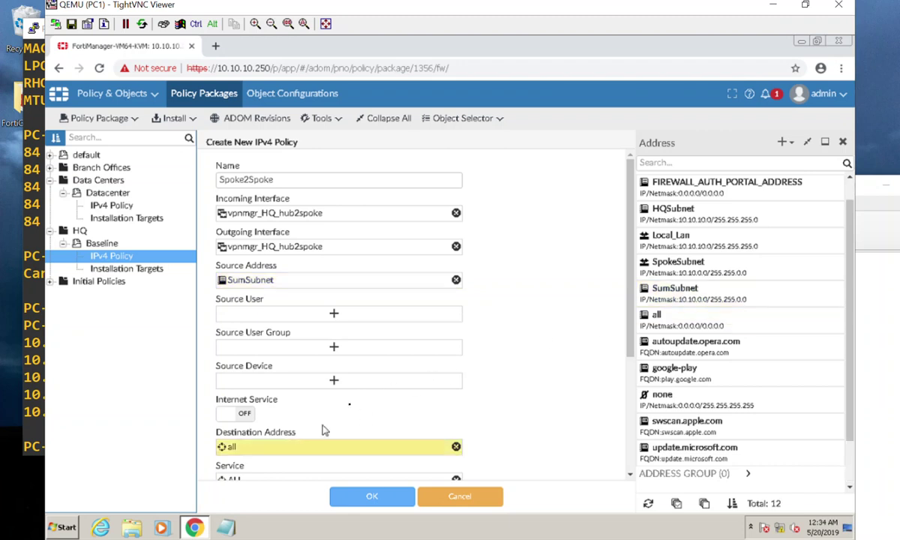
left_click(765, 293)
scroll(491, 346, "down", 1)
scroll(491, 346, "down", 1)
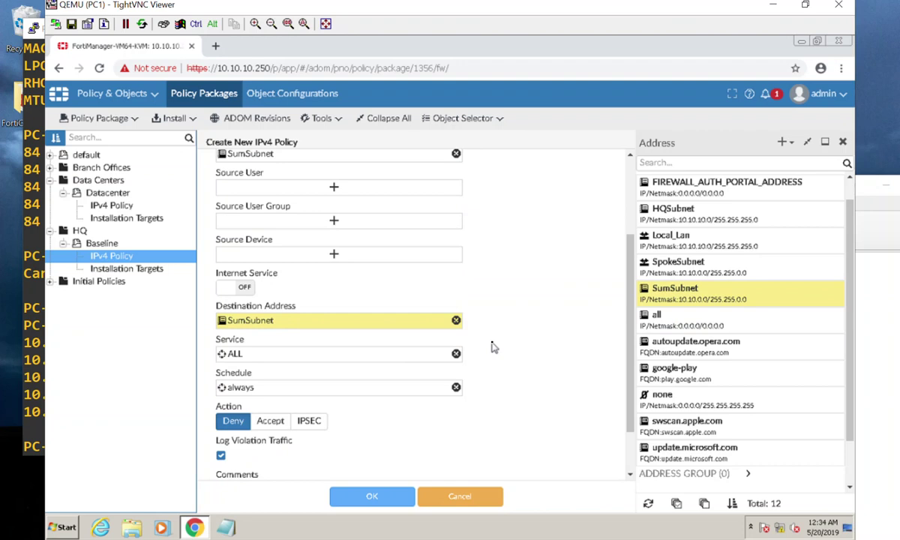
left_click(270, 420)
left_click(378, 499)
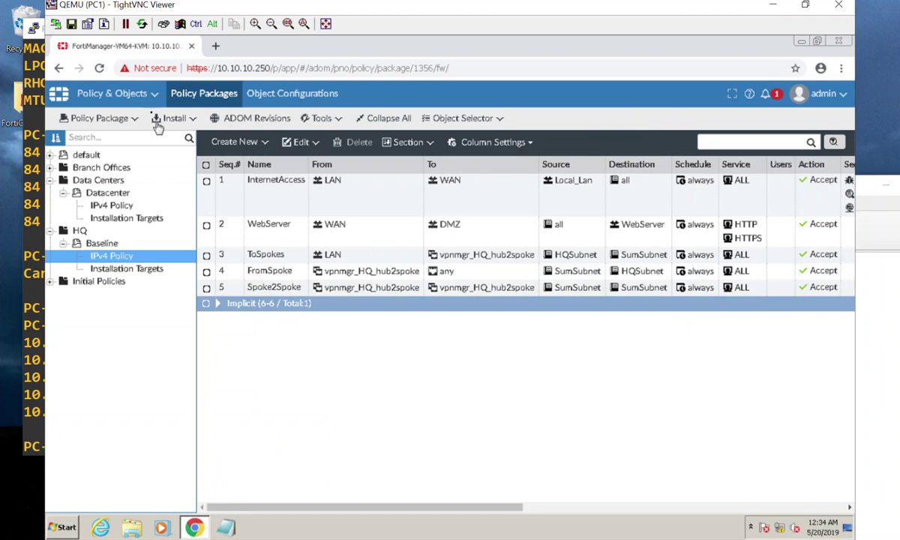
Re-install the Baseline policy package on Local-FortiGate from Device Manager, finishing at 100%.
left_click(133, 102)
left_click(131, 134)
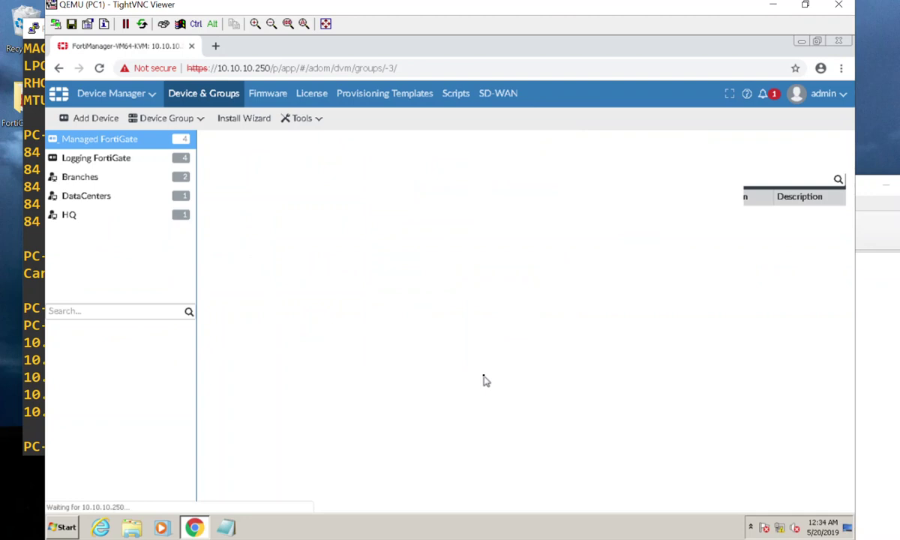
right_click(447, 245)
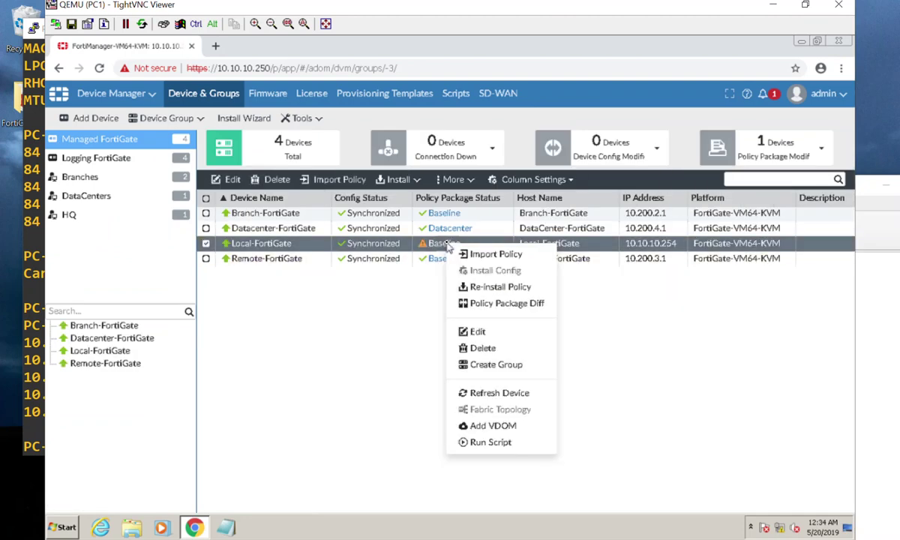
left_click(498, 288)
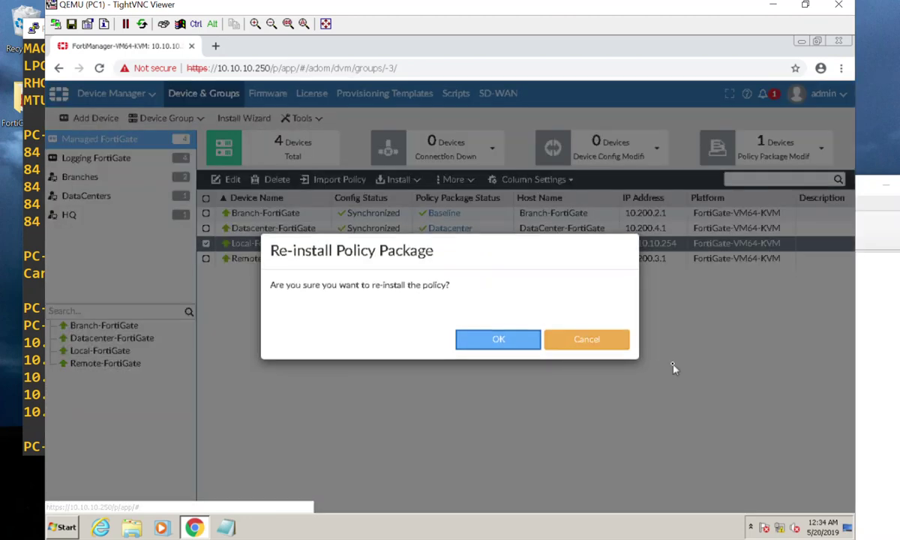
left_click(515, 344)
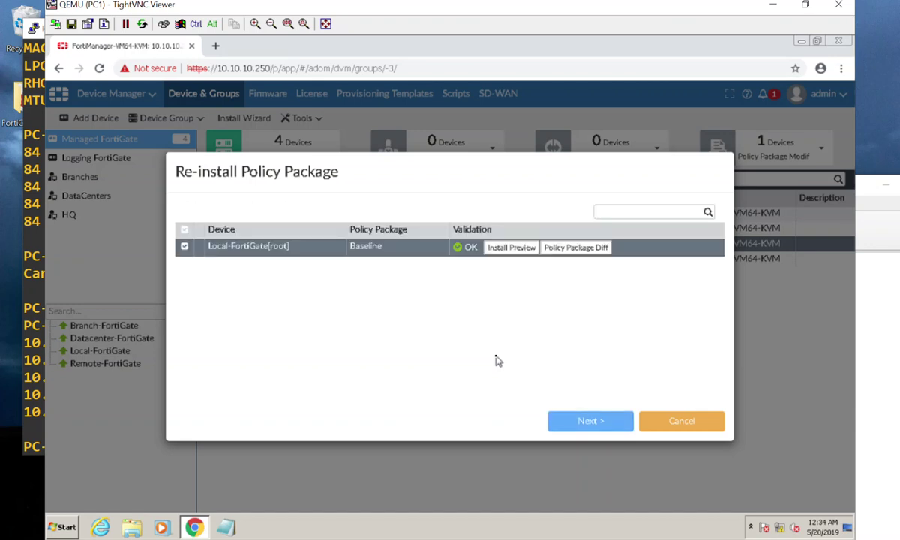
left_click(589, 429)
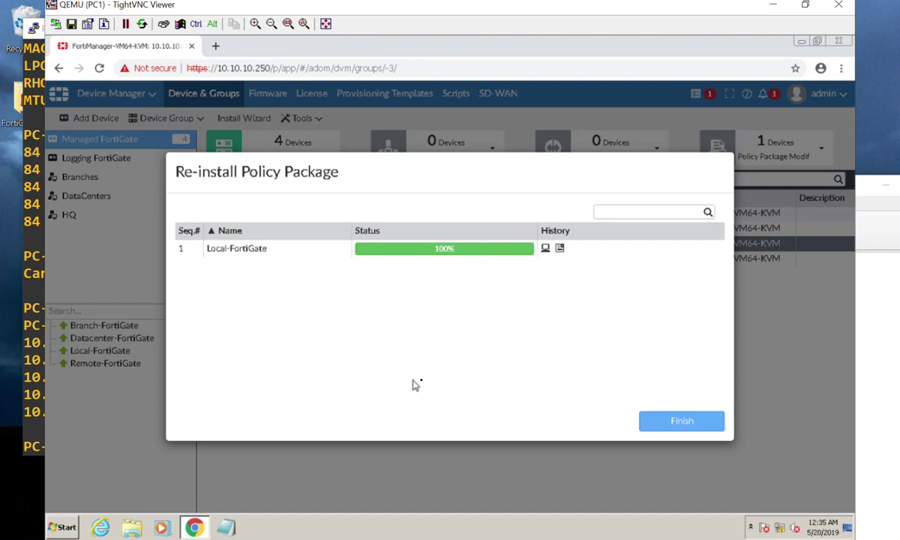
left_click(683, 426)
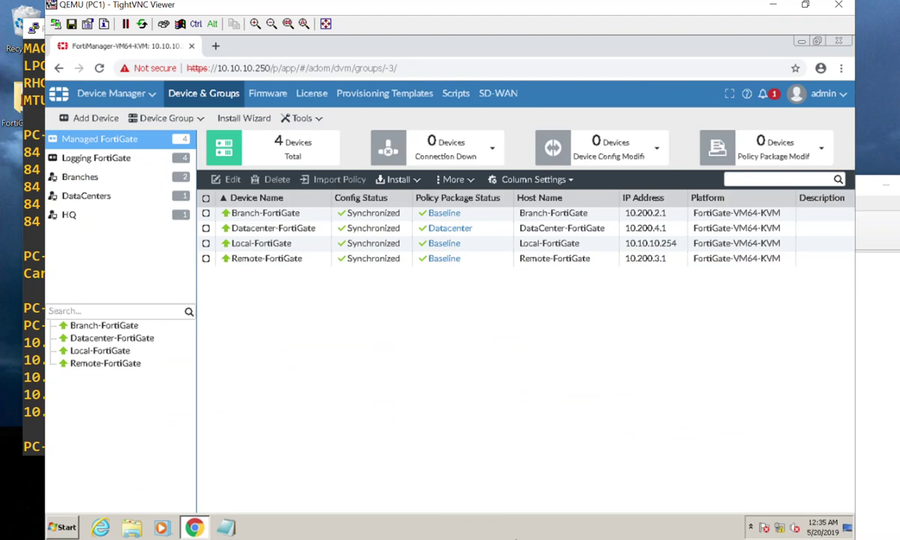
Rerun ping 10.10.30.254 from PC-1's console in GNS3, now getting replies.
left_click(517, 538)
double_click(504, 207)
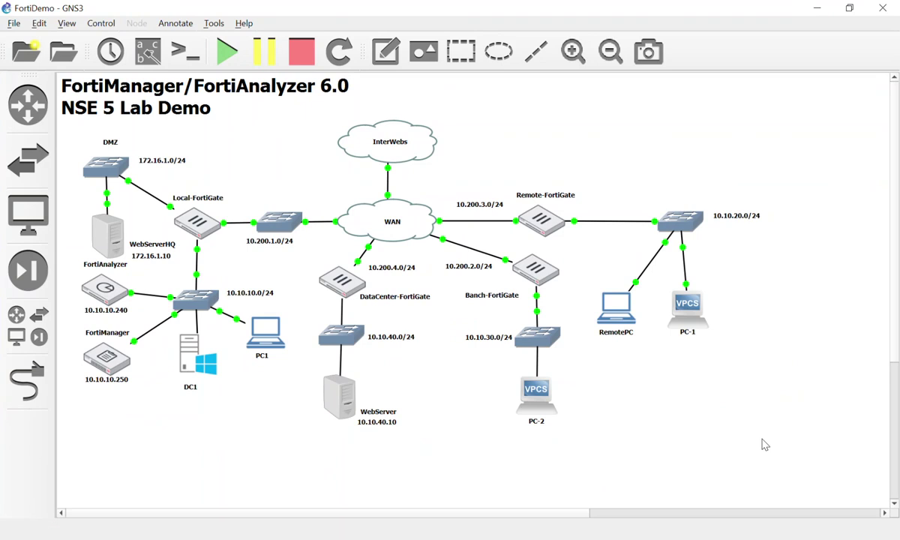
double_click(687, 307)
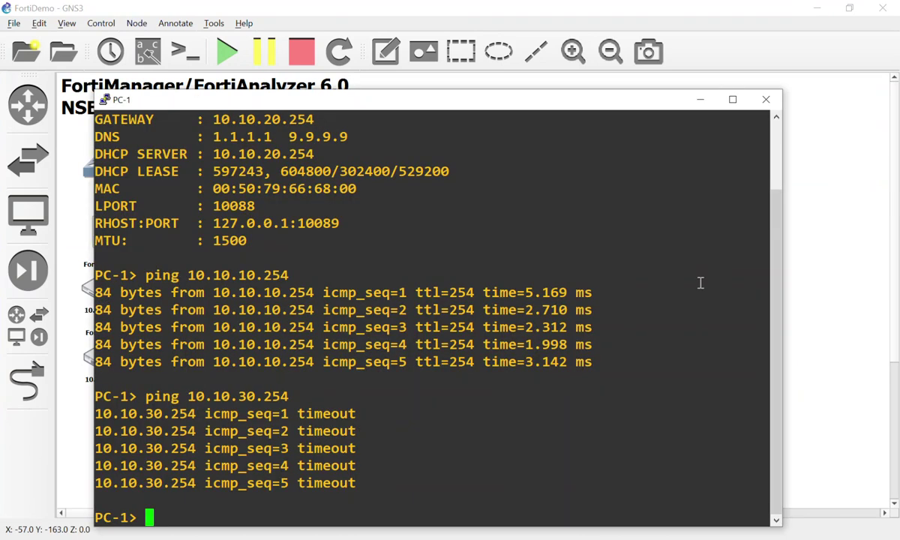
key("Up")
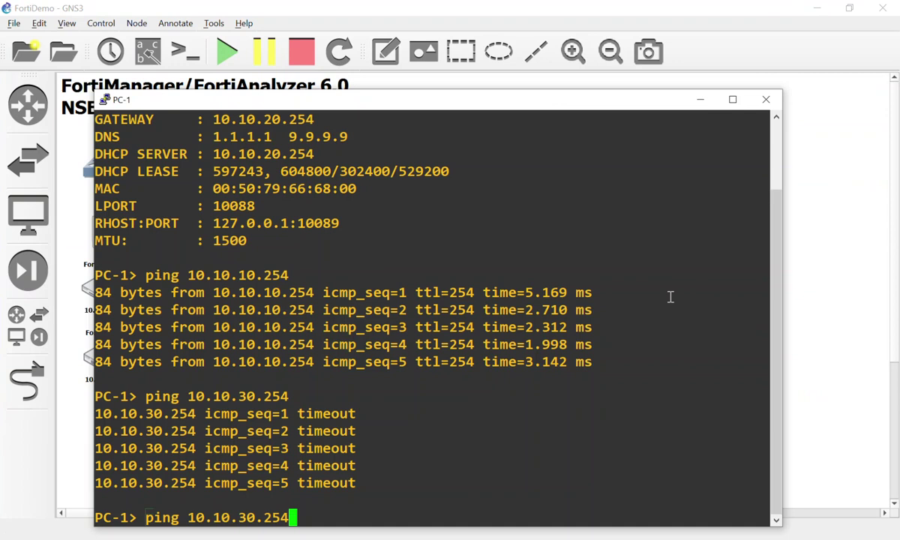
key("Return")
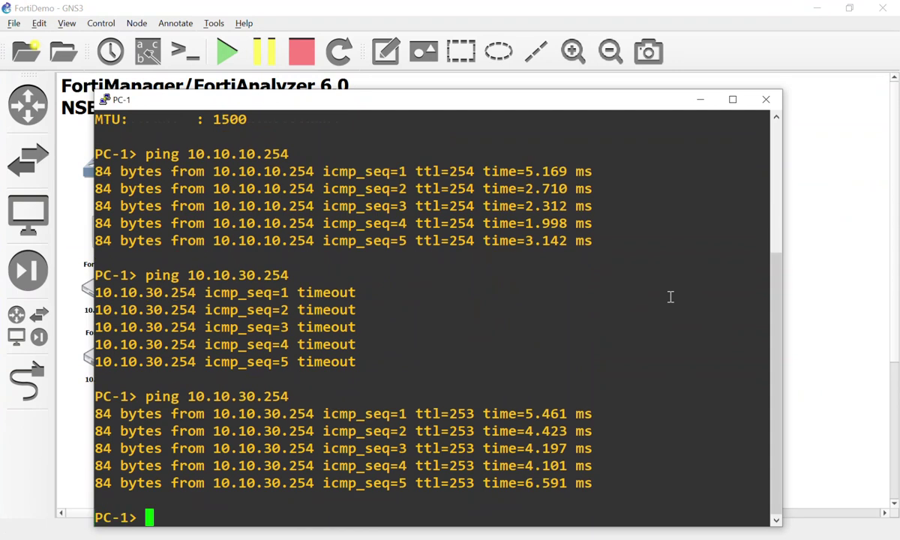
left_click_drag(628, 99, 341, 195)
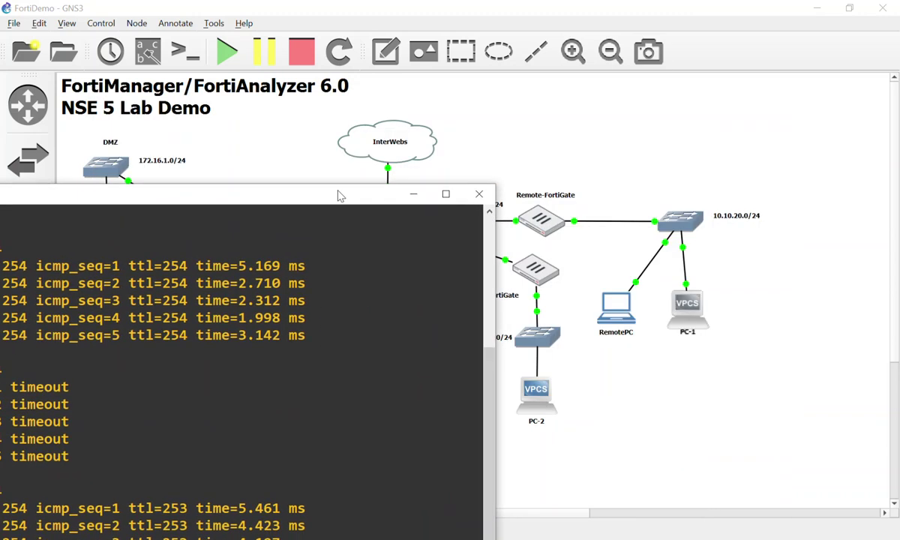
Close PC-1's console, rerun PC-2's ping to 10.10.20.254 successfully, then close PC-2's console.
left_click(529, 269)
left_click(479, 194)
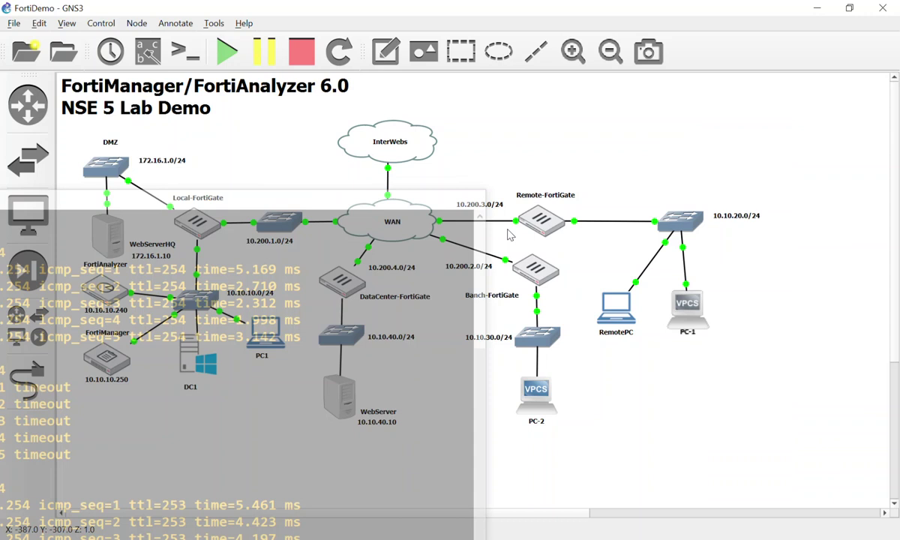
double_click(537, 396)
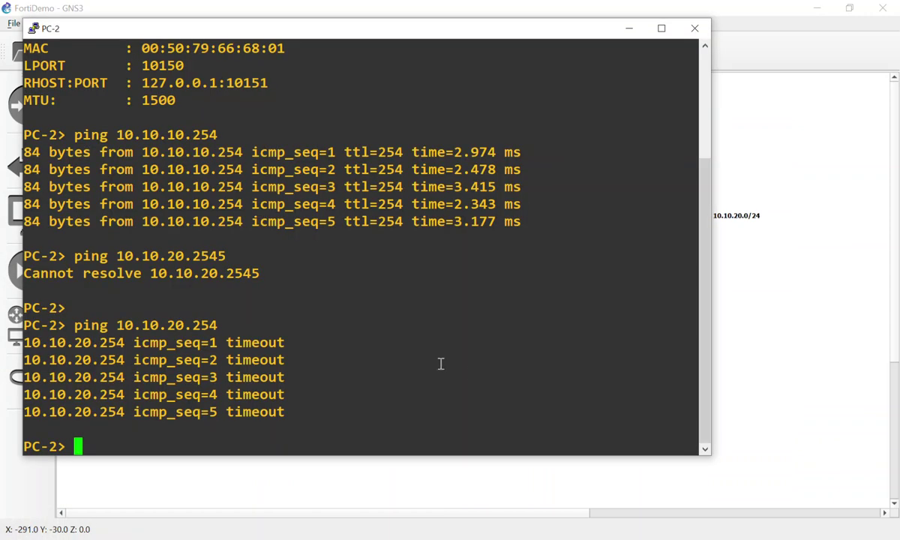
key("Up")
key("Return")
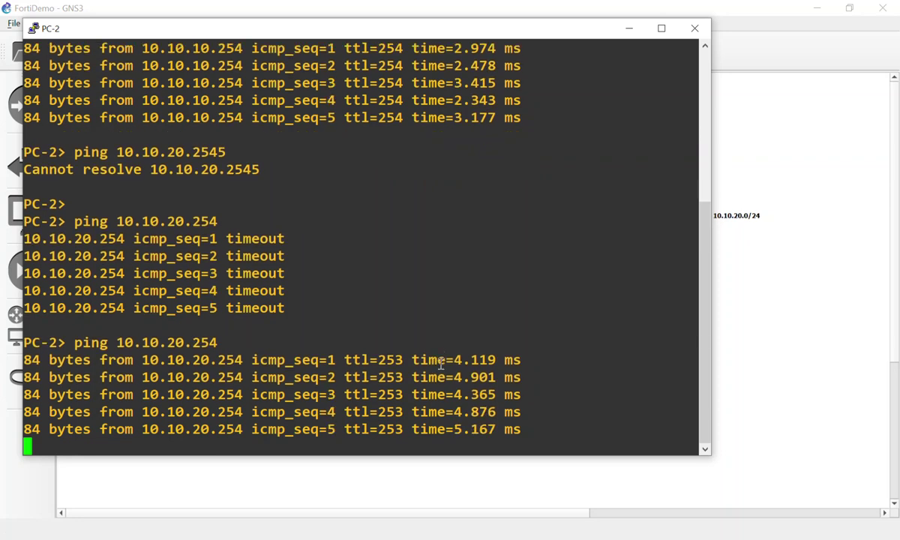
left_click(693, 29)
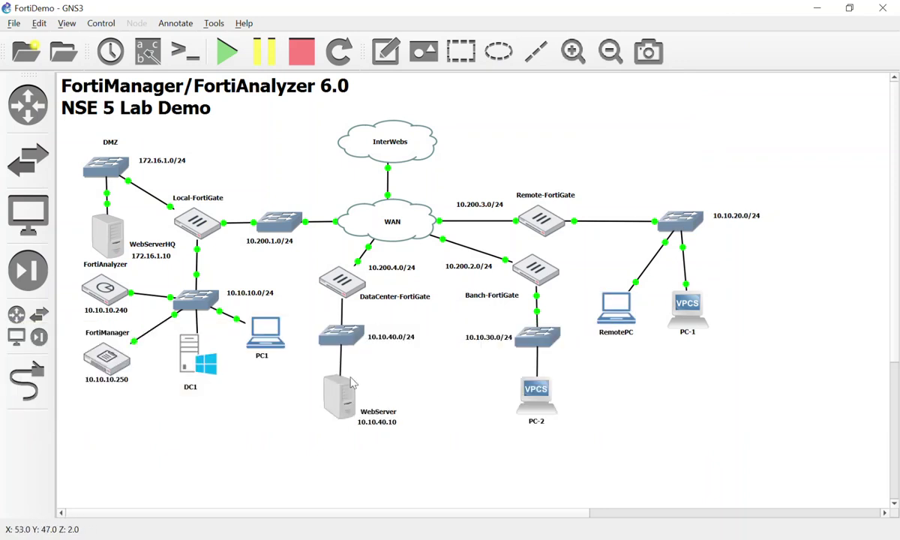
double_click(620, 322)
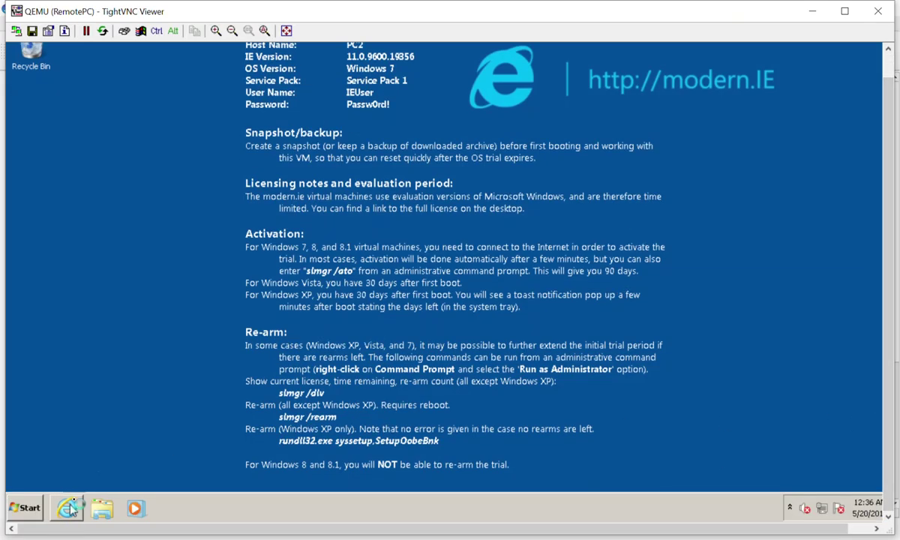
left_click(69, 508)
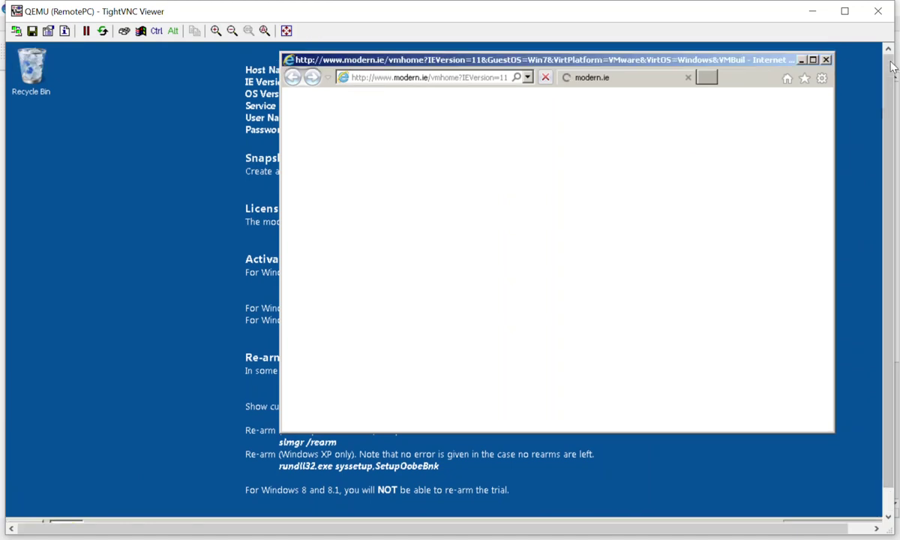
left_click(459, 73)
key("BackSpace")
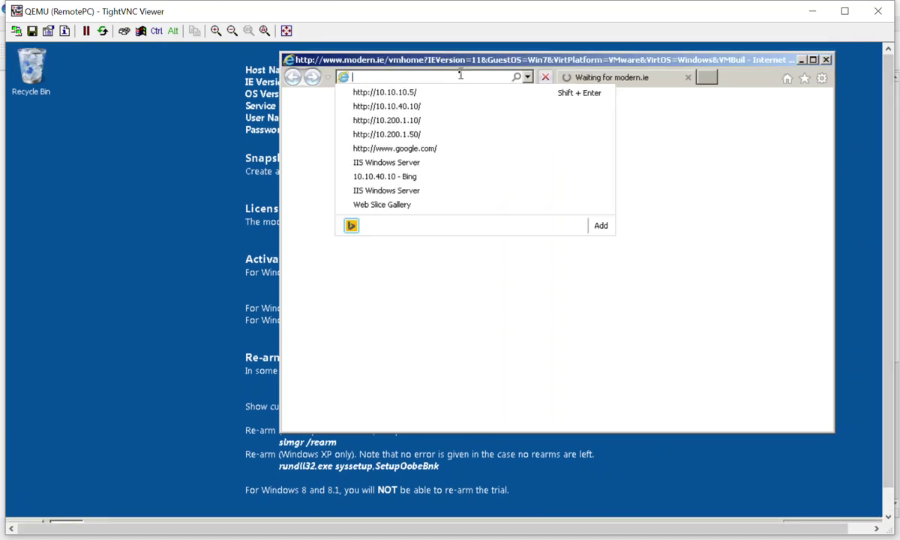
type("10.10.1")
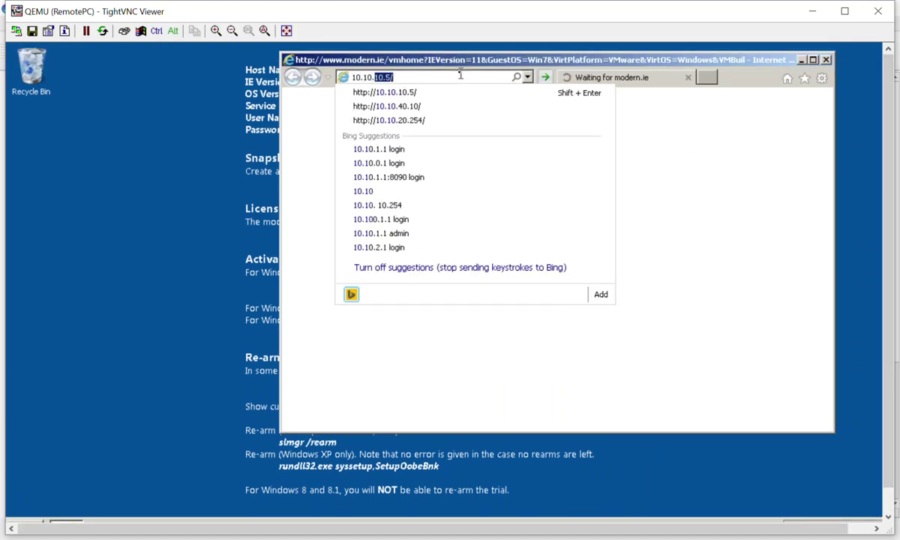
key("BackSpace")
type("40.10")
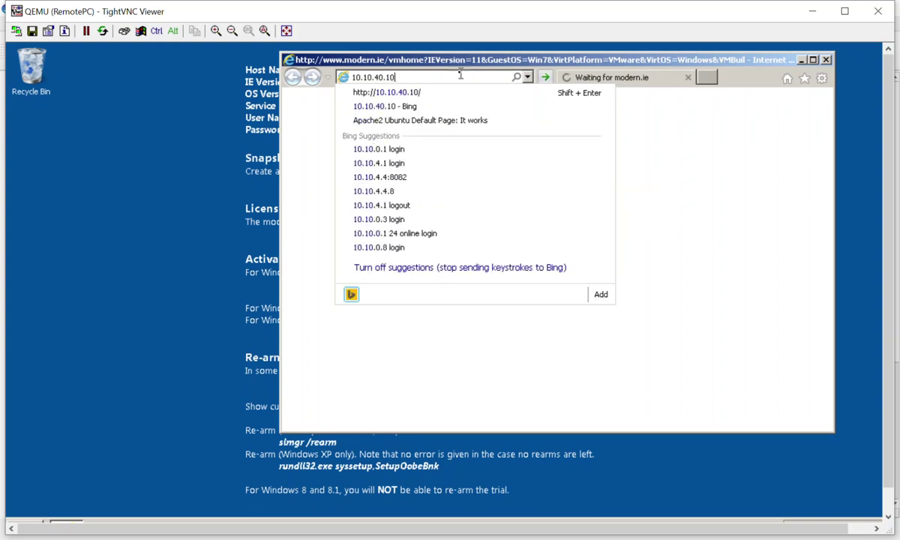
key("Return")
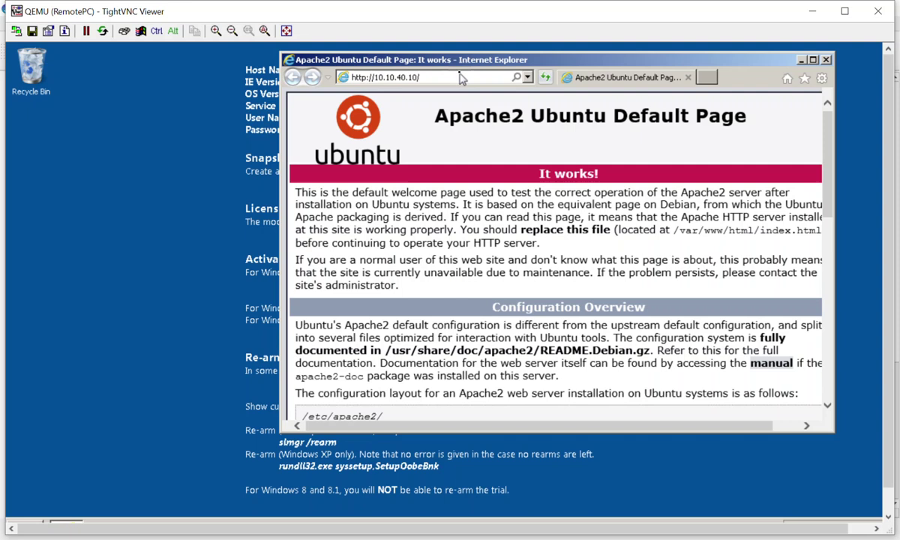
left_click(810, 12)
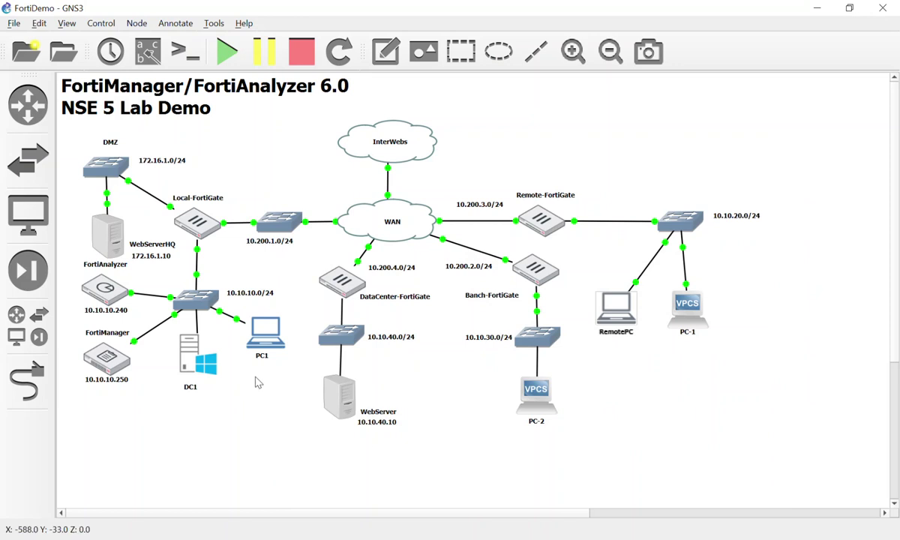
Show the HQ VPN Map in Traffic View with green hub-to-spoke tunnels, then hide Chrome.
double_click(262, 337)
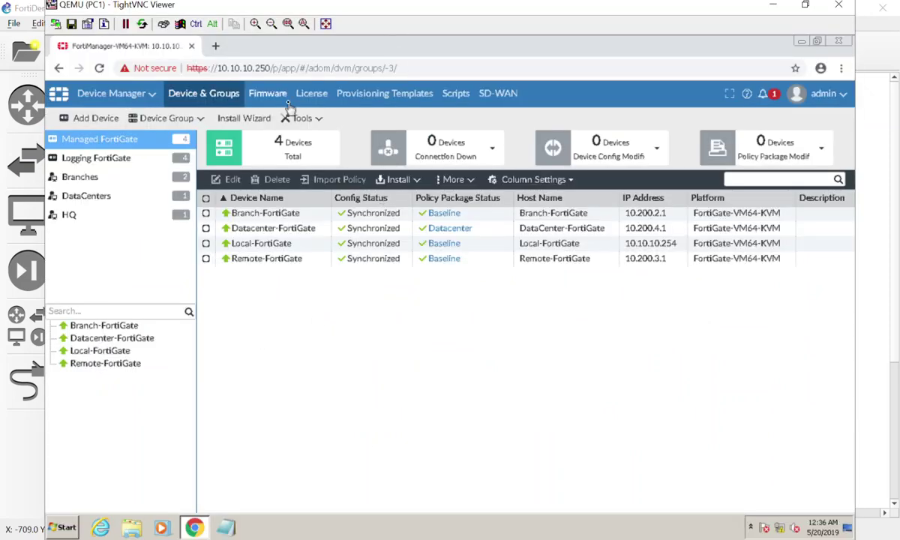
left_click(150, 93)
left_click(517, 154)
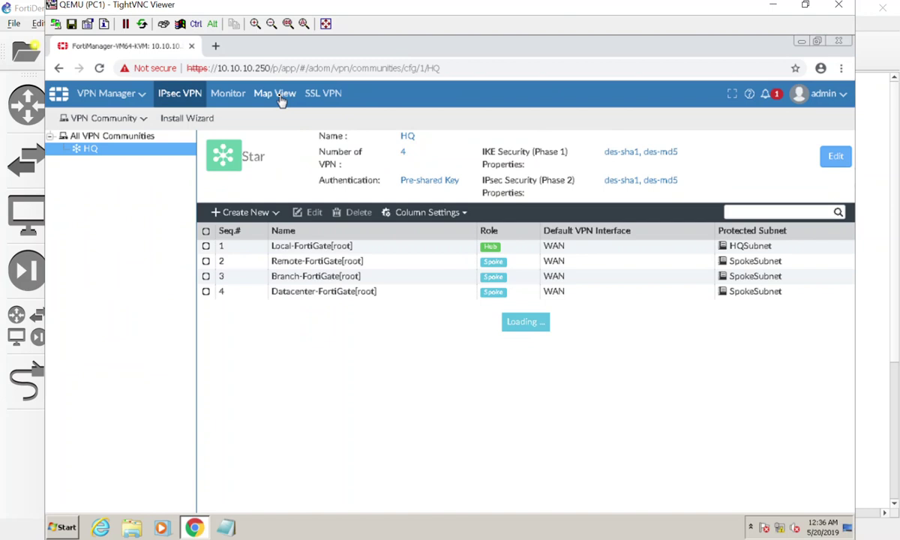
left_click(280, 100)
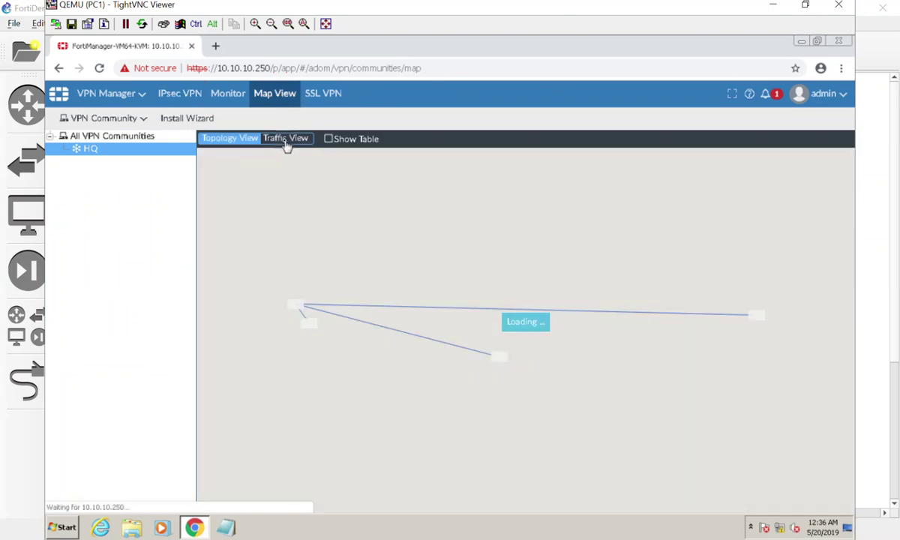
left_click(286, 141)
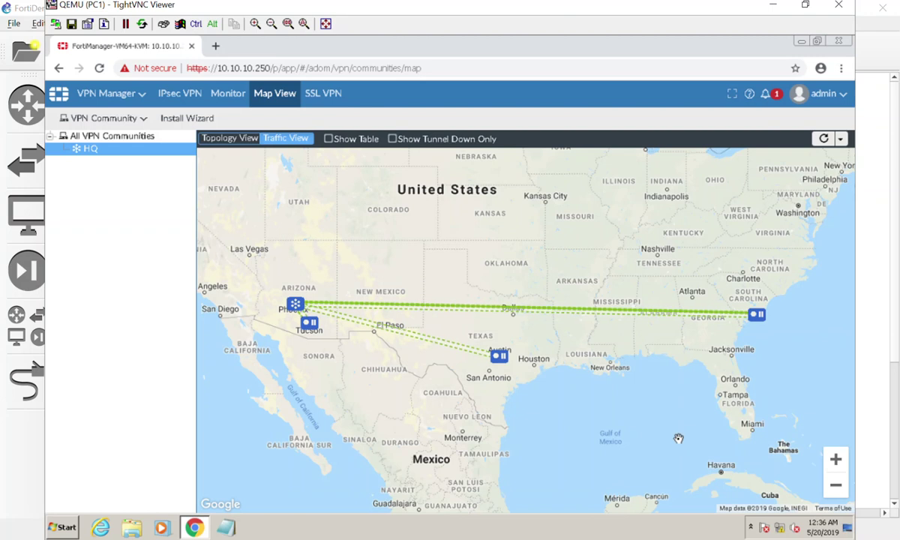
scroll(630, 435, "up", 2)
key("ctrl")
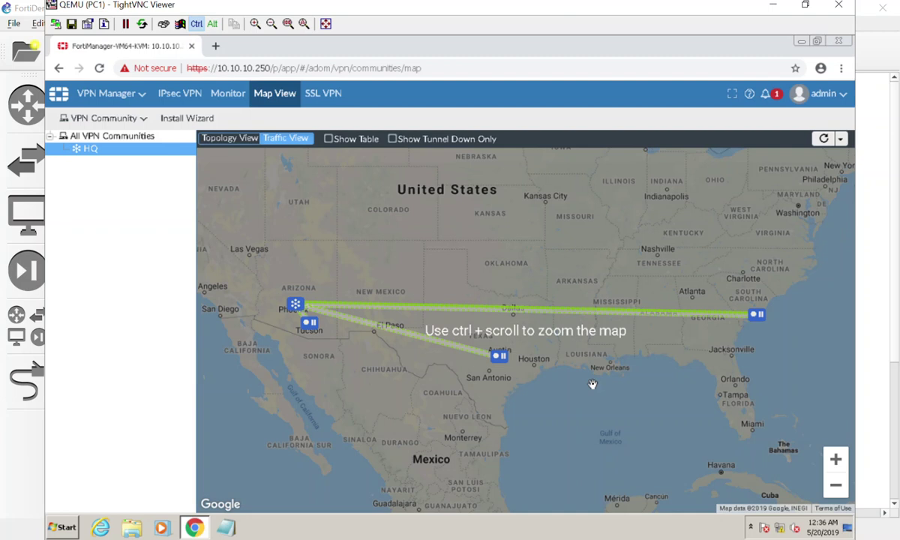
scroll(518, 391, "up", 1)
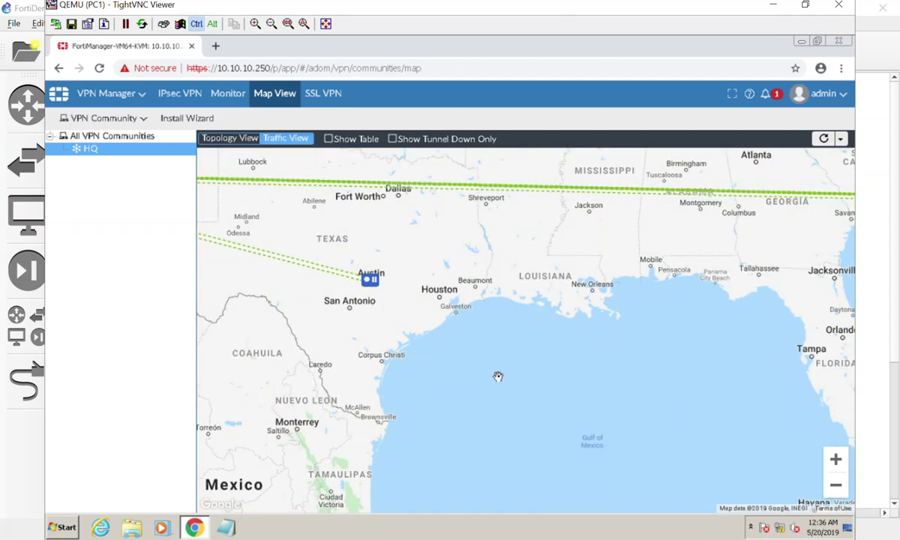
scroll(498, 376, "down", 1)
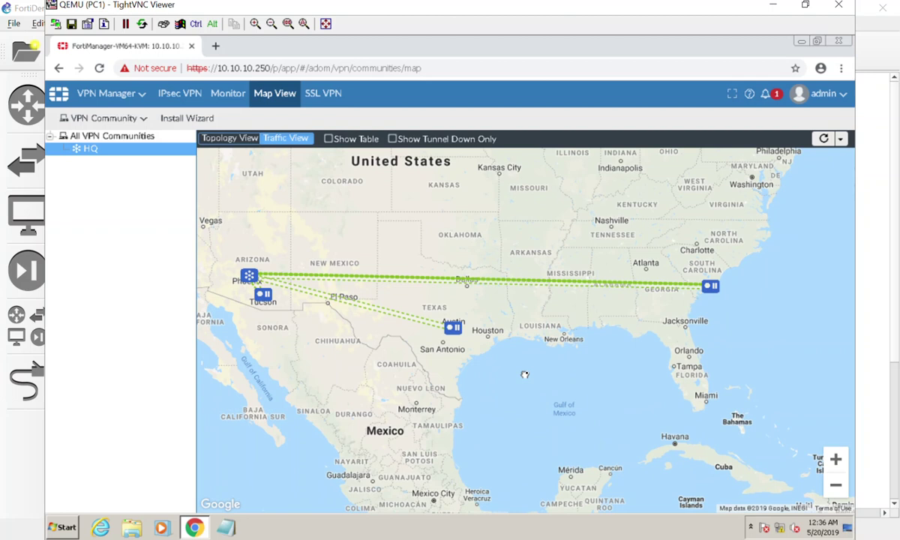
left_click_drag(512, 384, 525, 372)
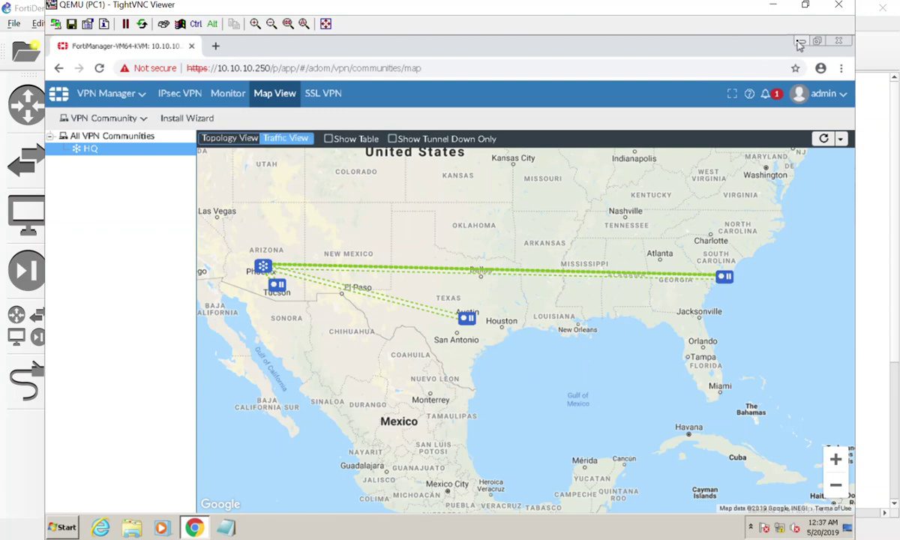
key("super+d")
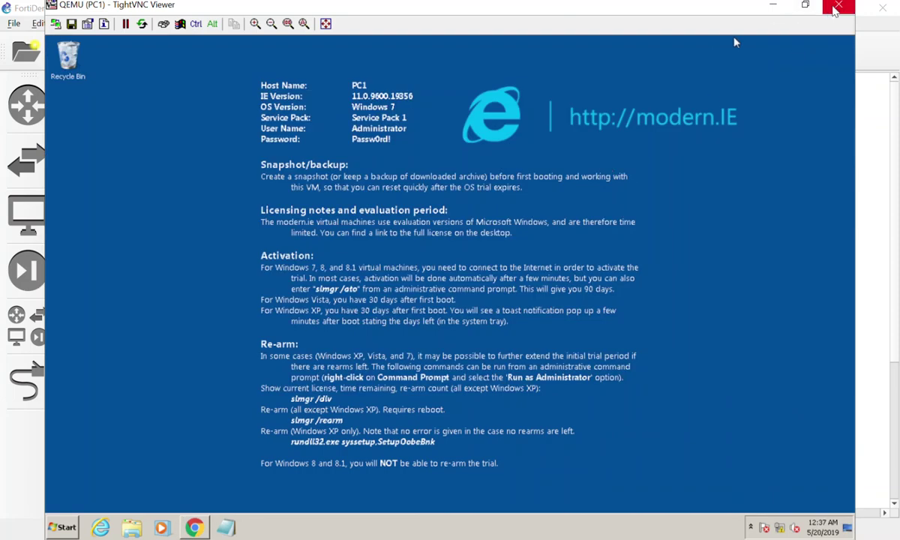
Close the PC1 viewer and nudge the FortiAnalyzer node and its label closer together.
left_click(772, 6)
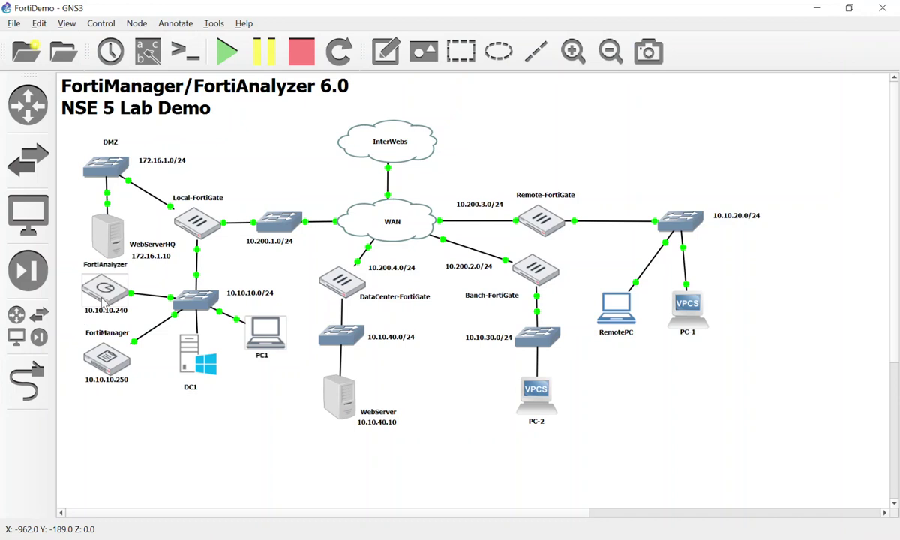
left_click_drag(101, 289, 107, 298)
left_click(178, 401)
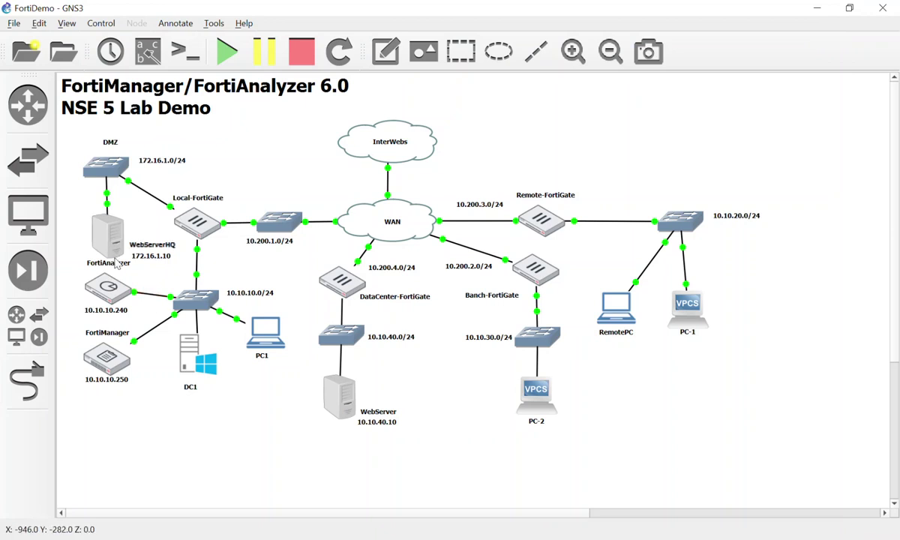
left_click_drag(113, 263, 115, 270)
left_click(197, 438)
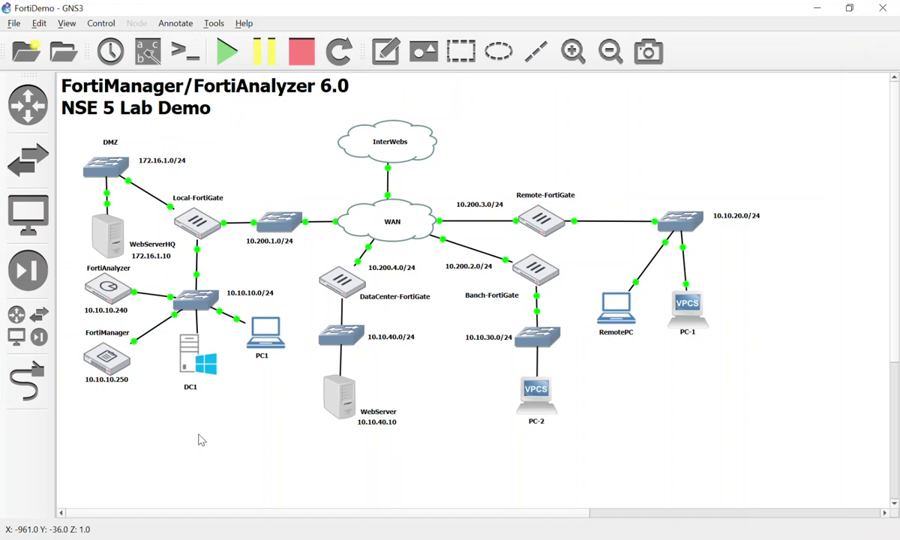